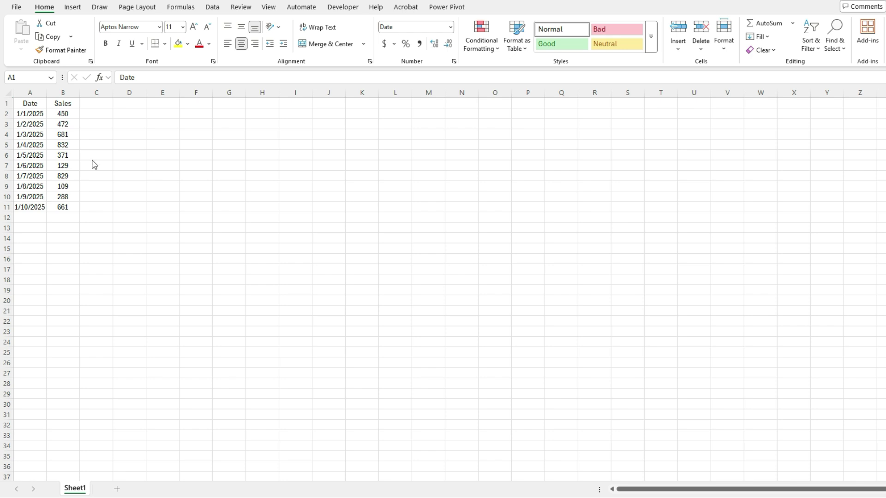
Enter the formula =TRIMRANGE(A:A) in cell D1.
click(129, 105)
click(129, 105)
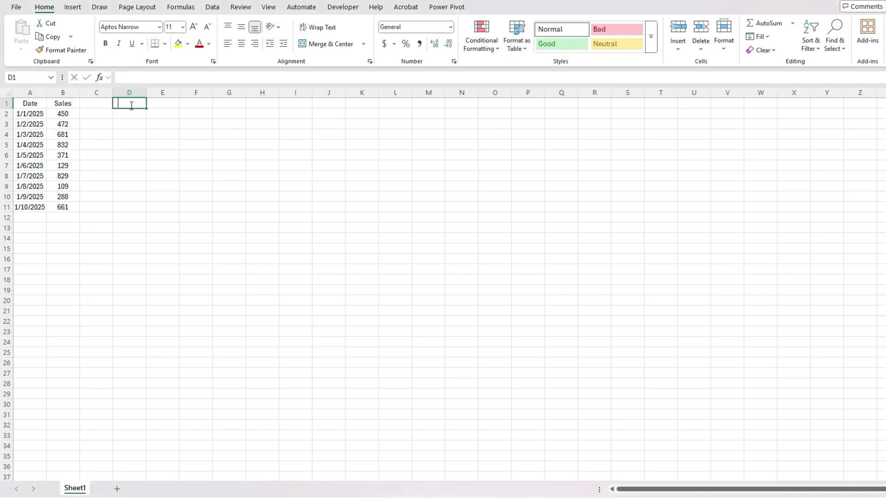
text(=trimrang)
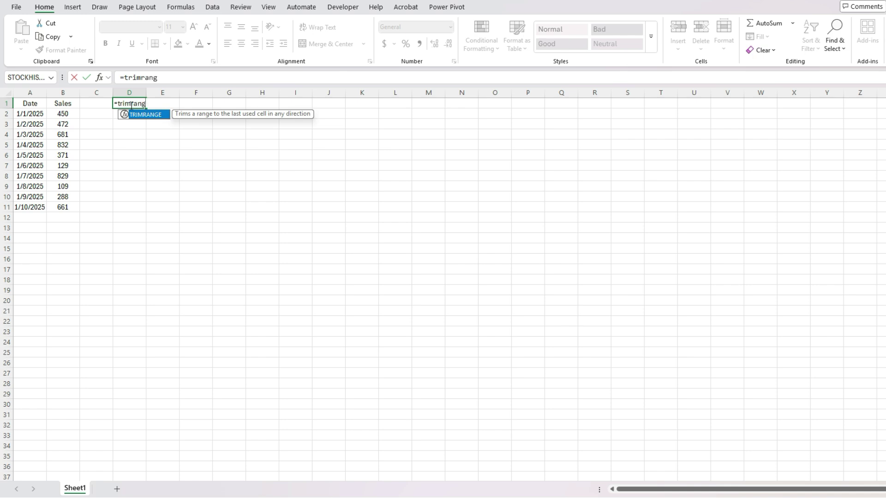
key(Tab)
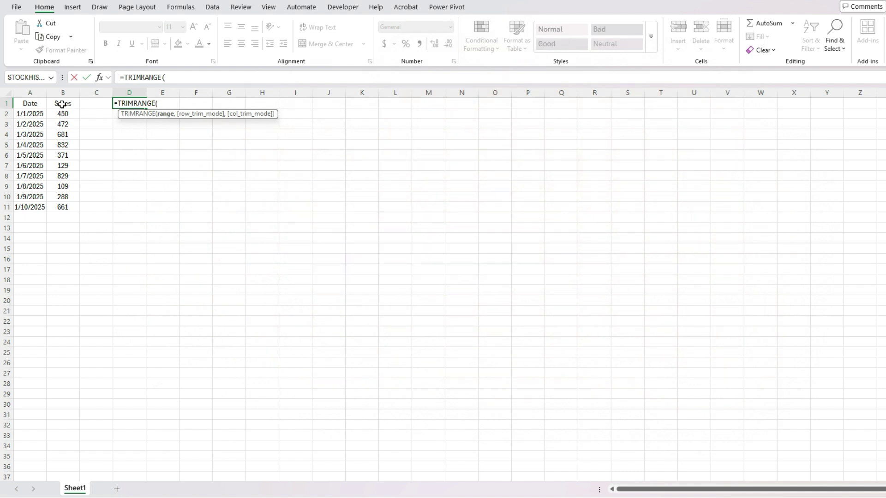
click(28, 92)
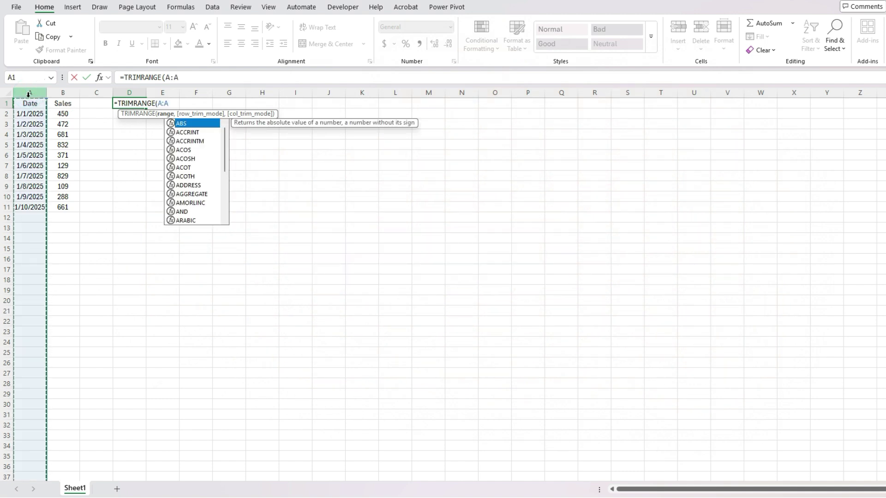
key(Return)
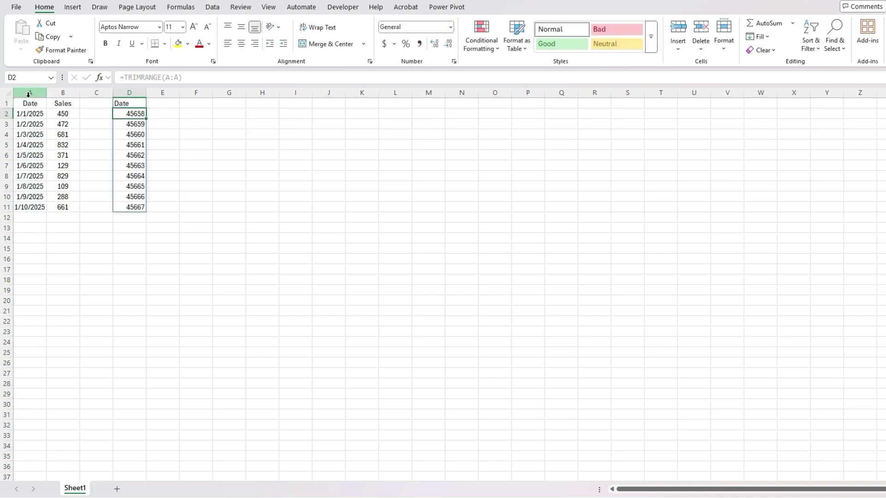
Format column D as Short Date.
click(134, 89)
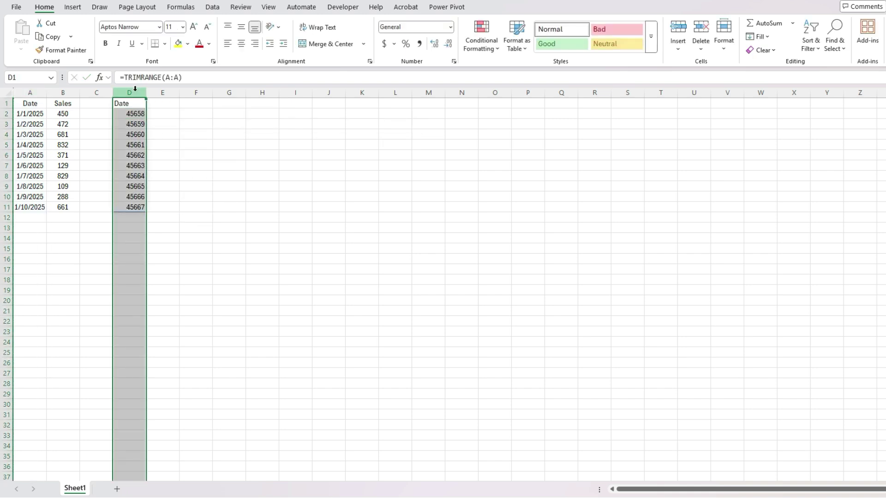
click(452, 31)
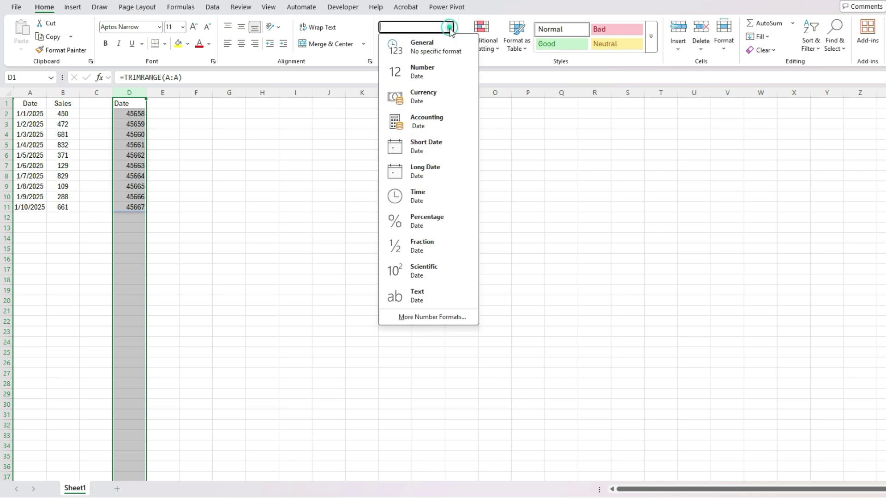
click(427, 139)
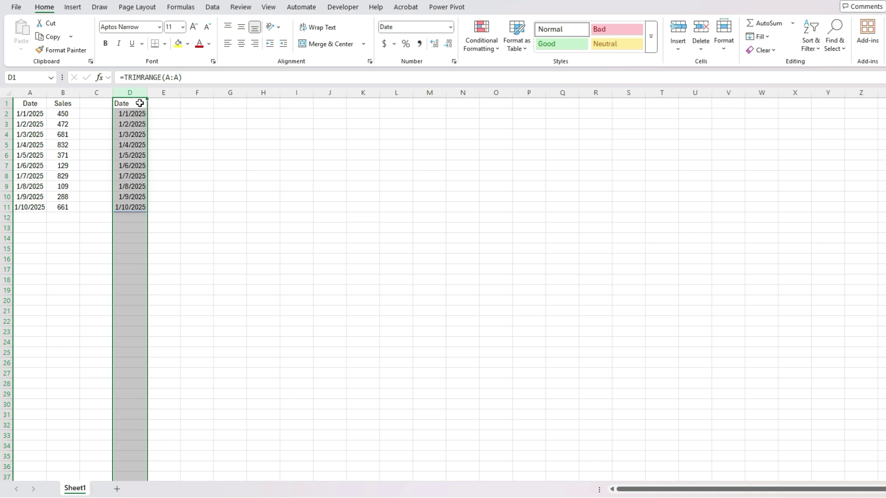
Examine the row and column trim mode options available for the TRIMRANGE formula in D1.
click(191, 78)
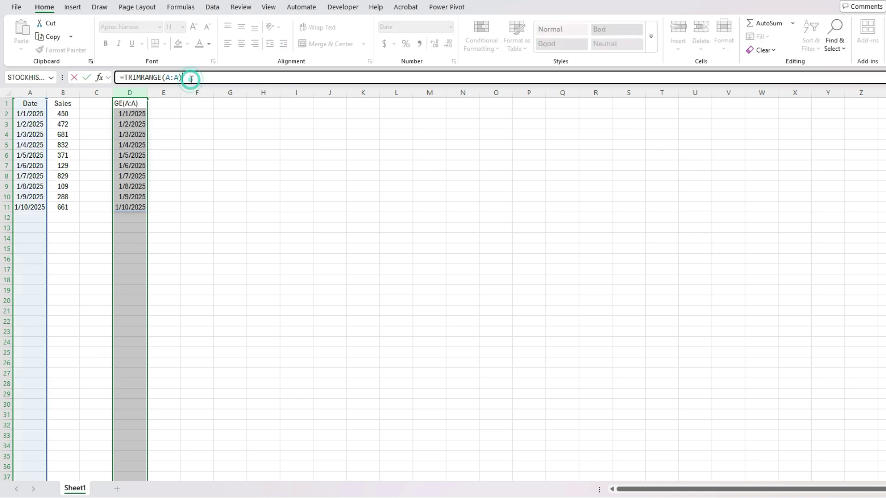
key(BackSpace)
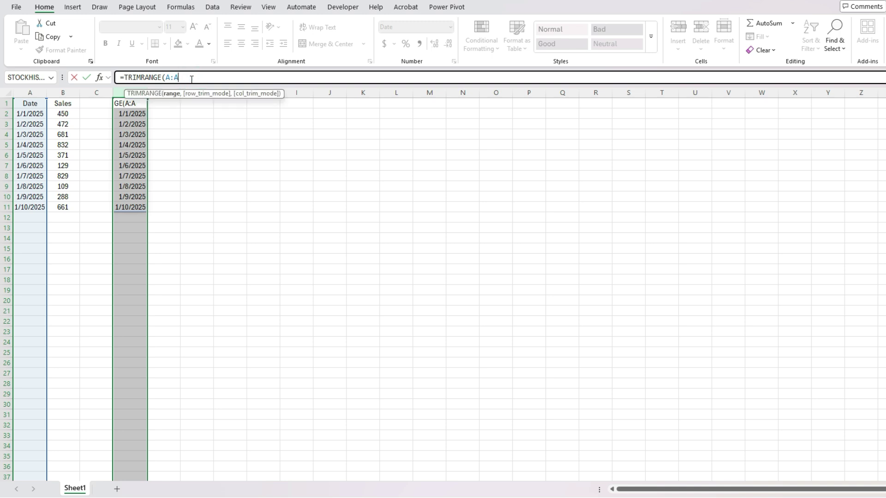
text(,)
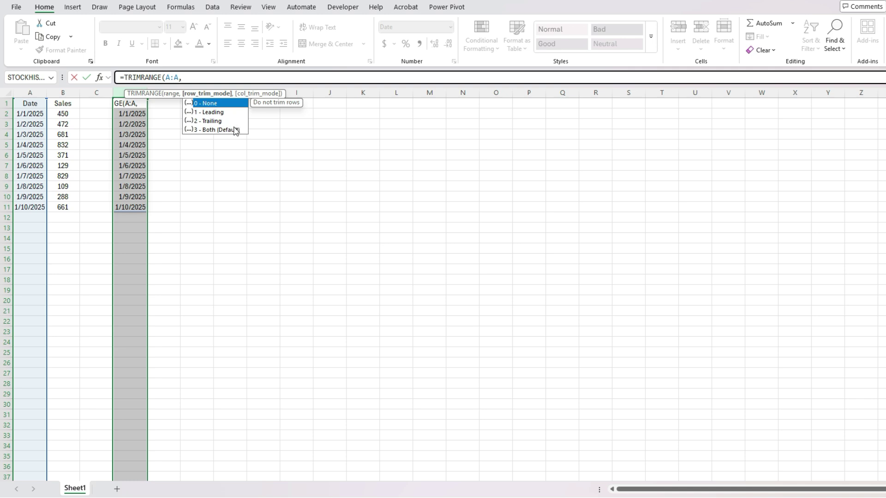
text(,)
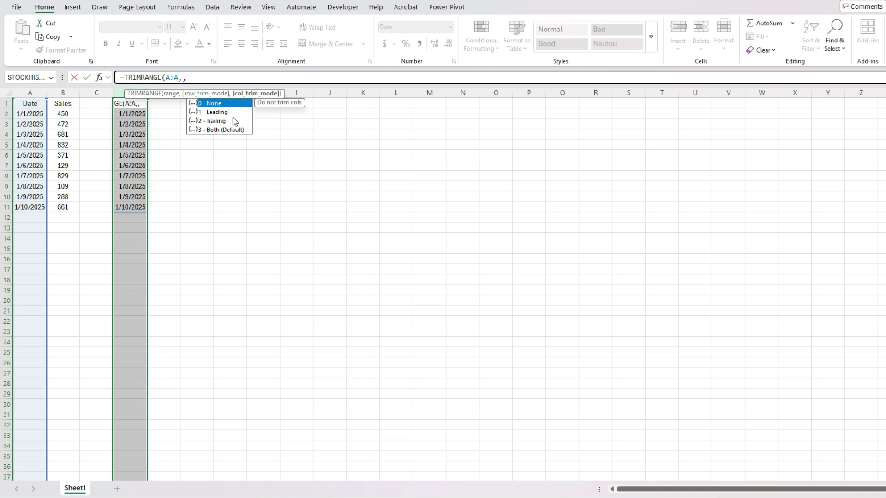
key(BackSpace)
key(BackSpace)
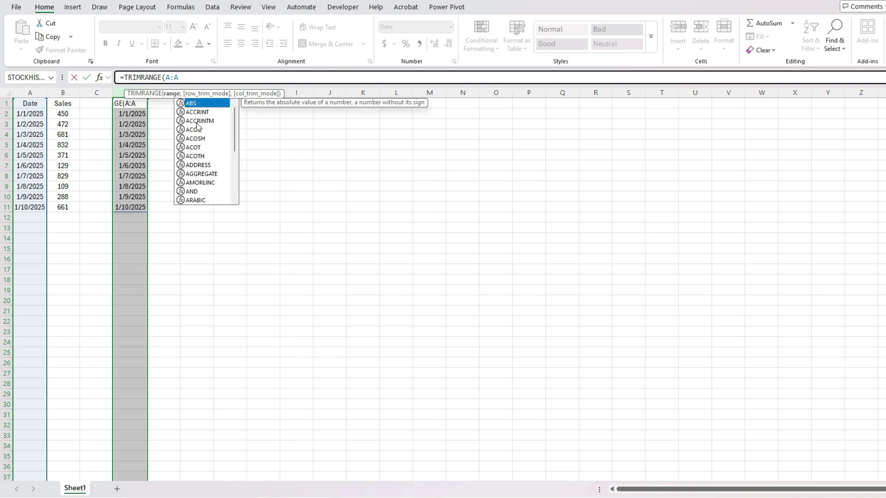
Extend the D1 formula to cover both source columns as =TRIMRANGE(A:B).
text())
key(BackSpace)
key(BackSpace)
text(B))
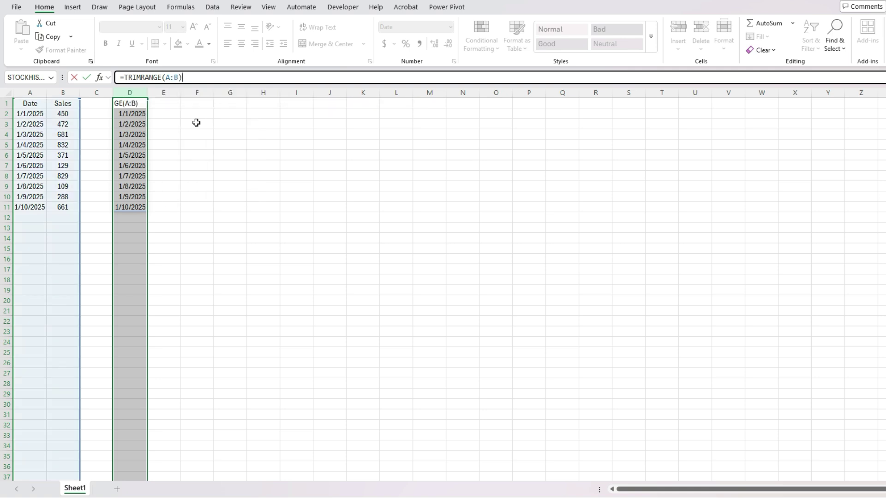
key(Return)
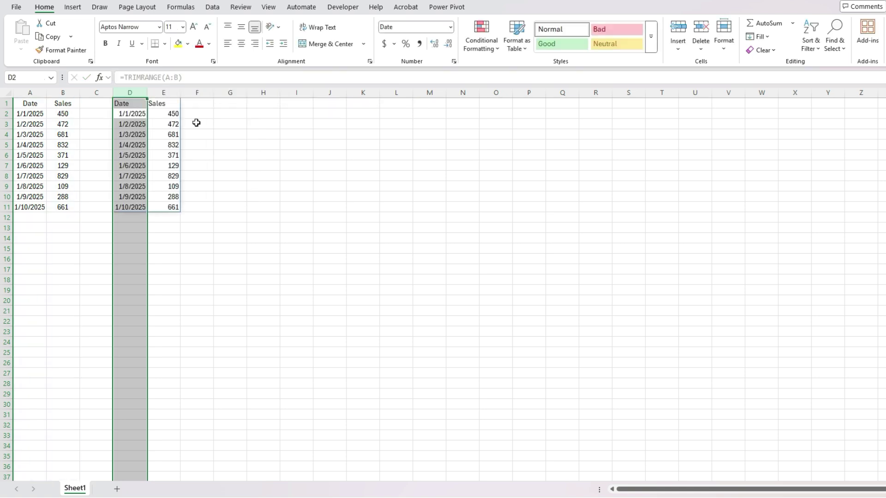
Move the source Date and Sales data down so it starts at A18, and review the formula in D1.
click(141, 102)
click(30, 101)
drag(30, 101, 45, 381)
click(123, 103)
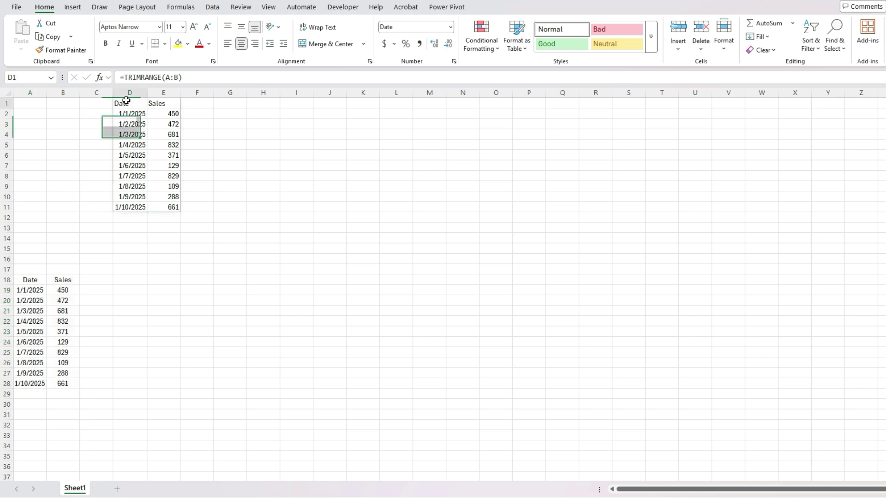
click(173, 77)
click(180, 77)
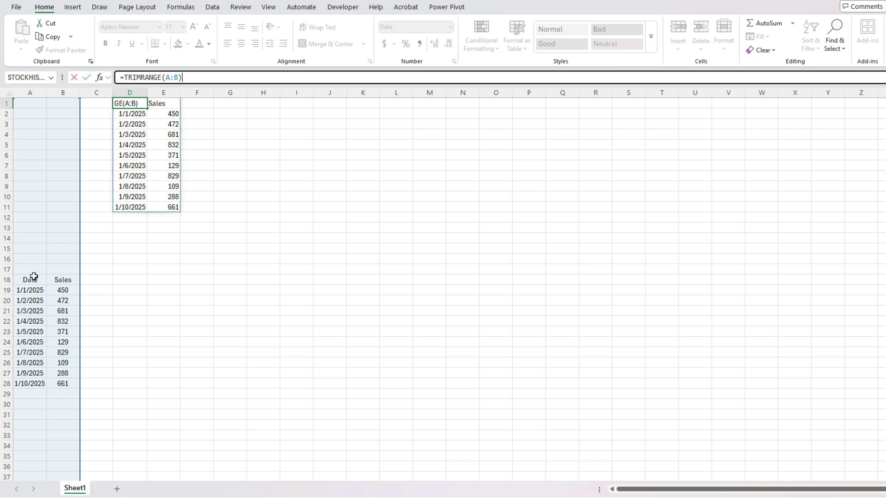
Add a record in row 32 below a gap, with jan 11, 2025 in A32 and 700 in B32.
click(31, 383)
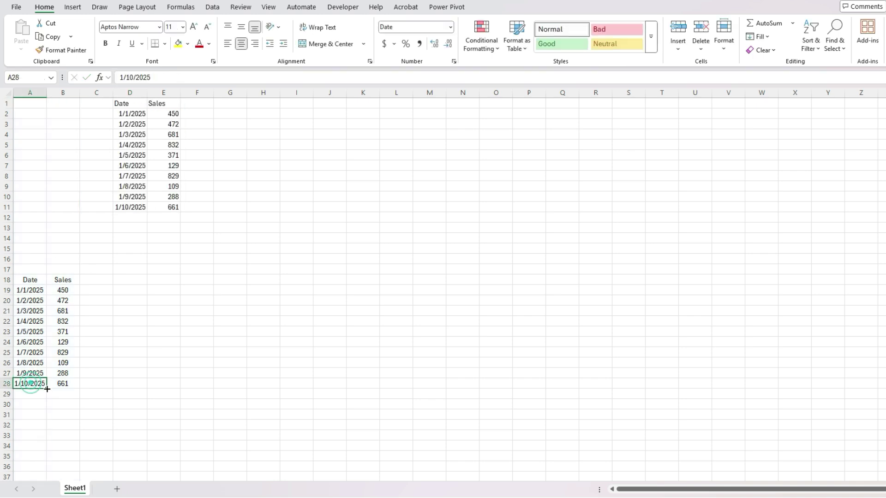
click(29, 424)
text(jan 11, 2024)
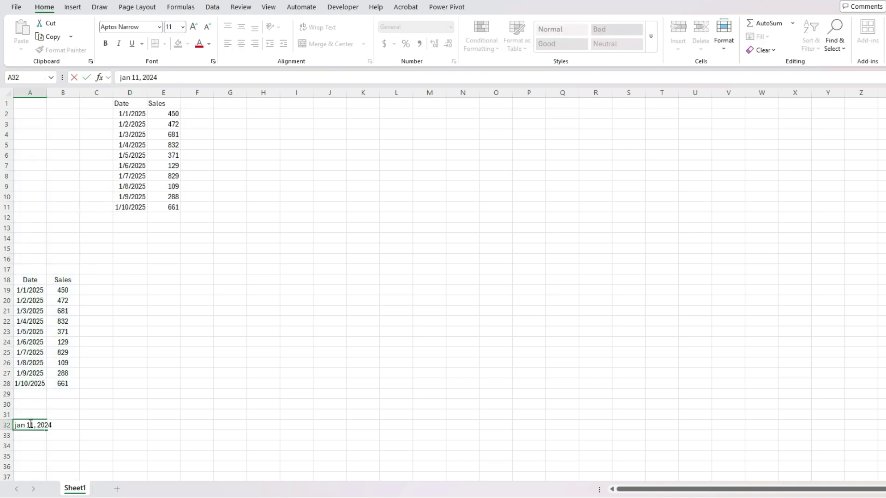
key(BackSpace)
text(5)
key(Tab)
text(700)
key(Return)
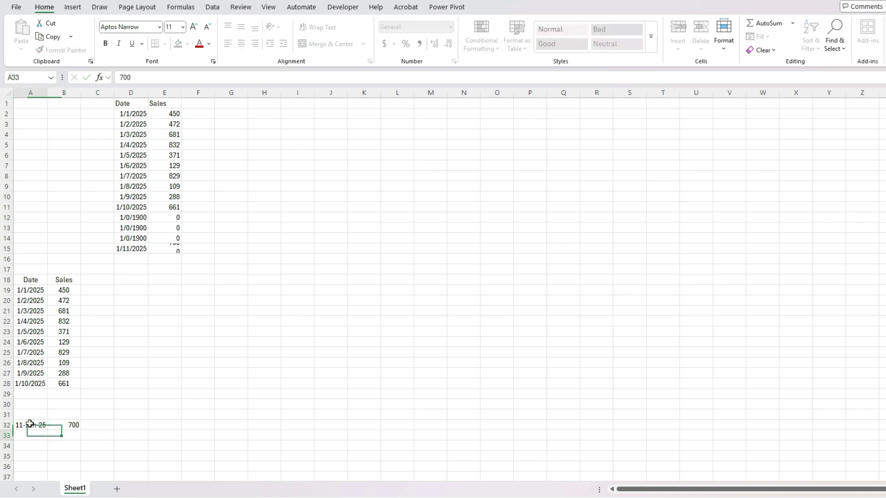
Inspect the blank-row results in the spilled range and the D1 formula, and clear the record in A32:B32.
drag(136, 218, 137, 234)
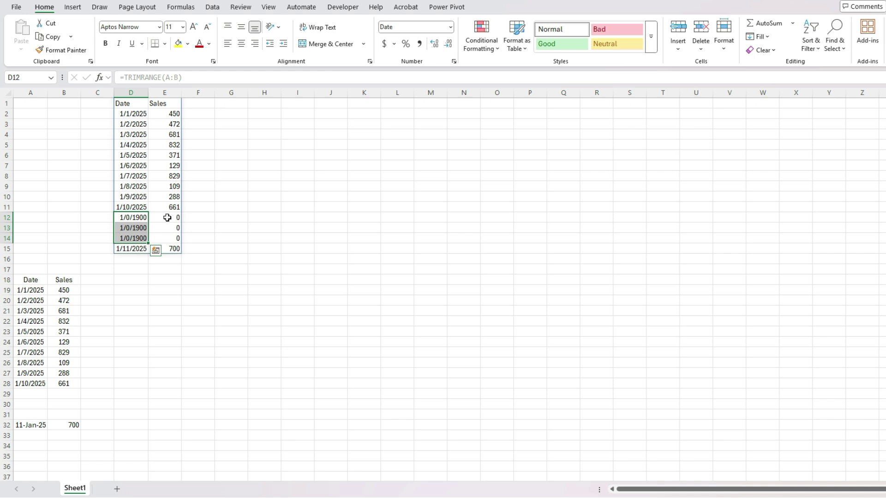
click(38, 427)
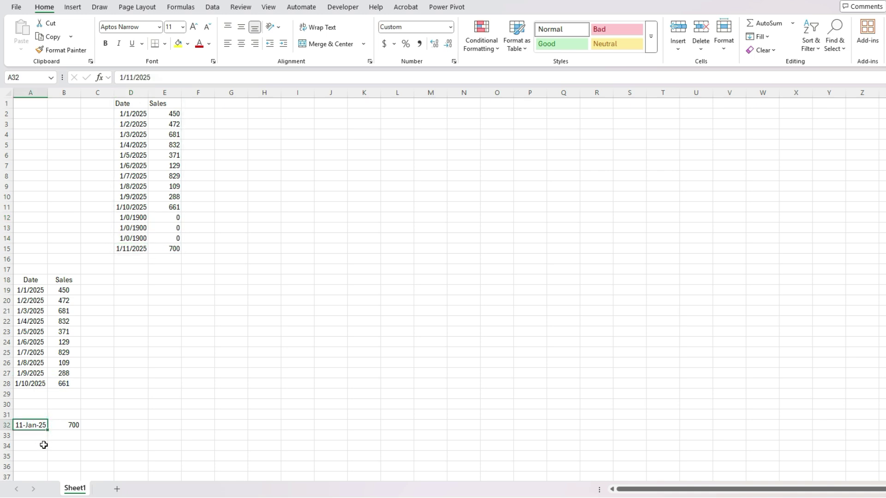
double_click(141, 106)
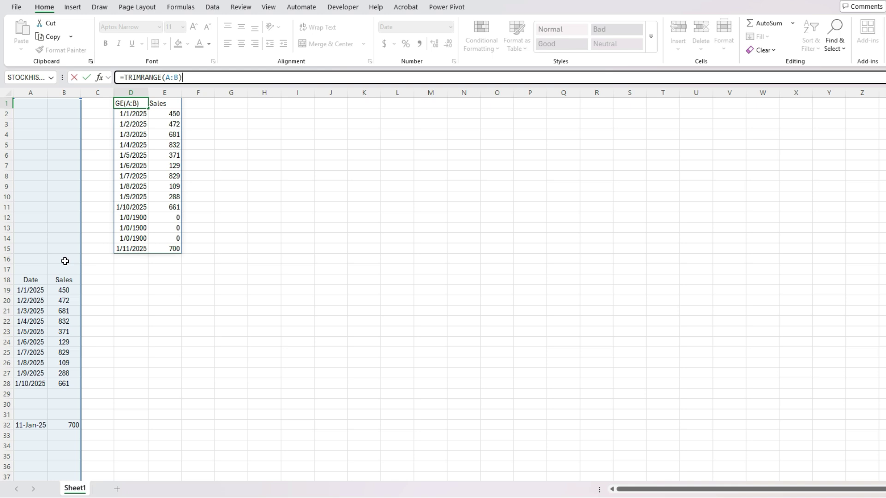
key(Escape)
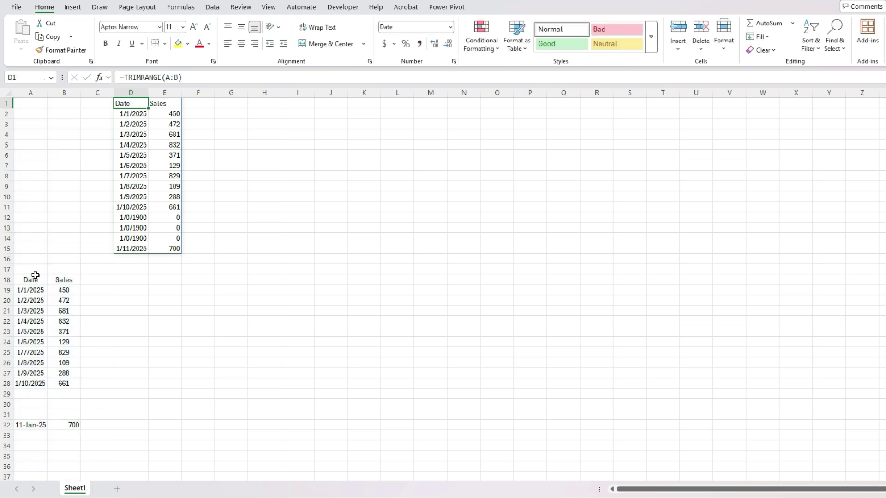
drag(41, 422, 54, 424)
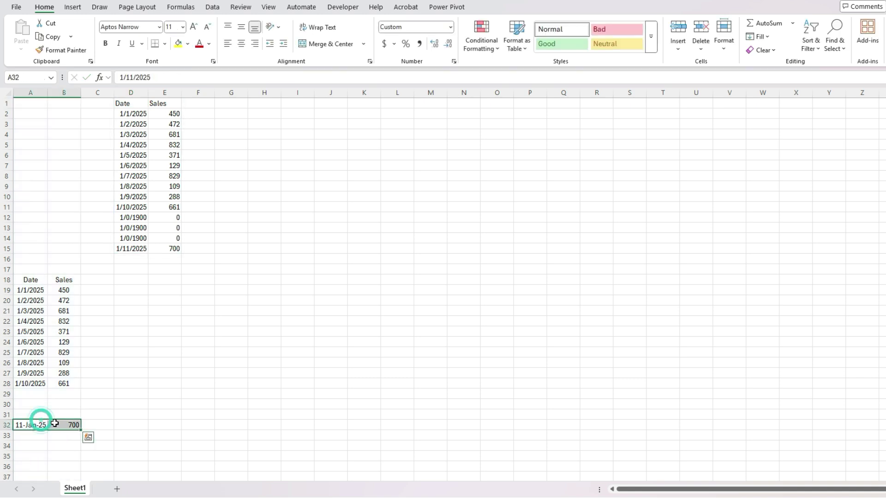
key(Delete)
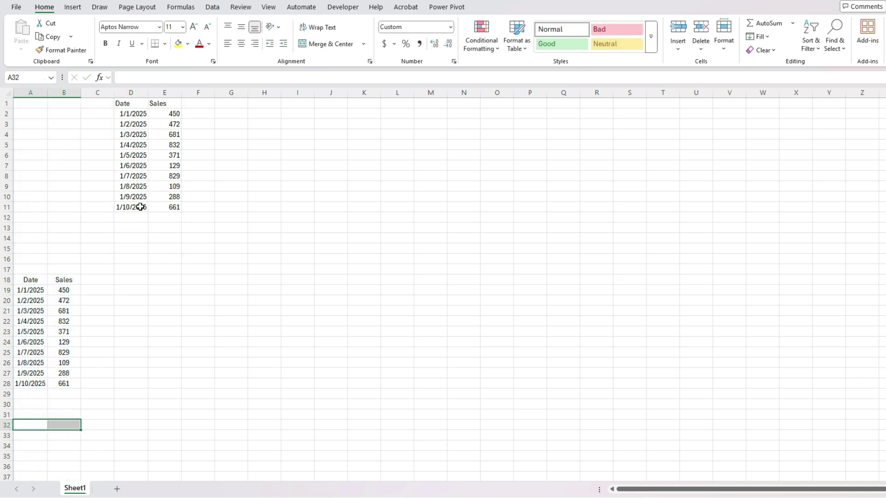
Add a record directly below the source data, with jan 11 in A29 and 700 in B29.
click(44, 394)
text(j)
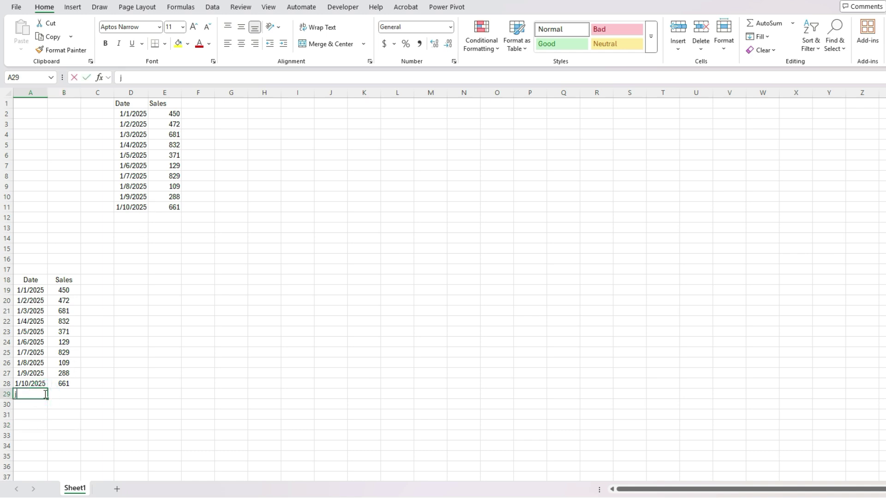
text(an 11)
key(Tab)
text(7)
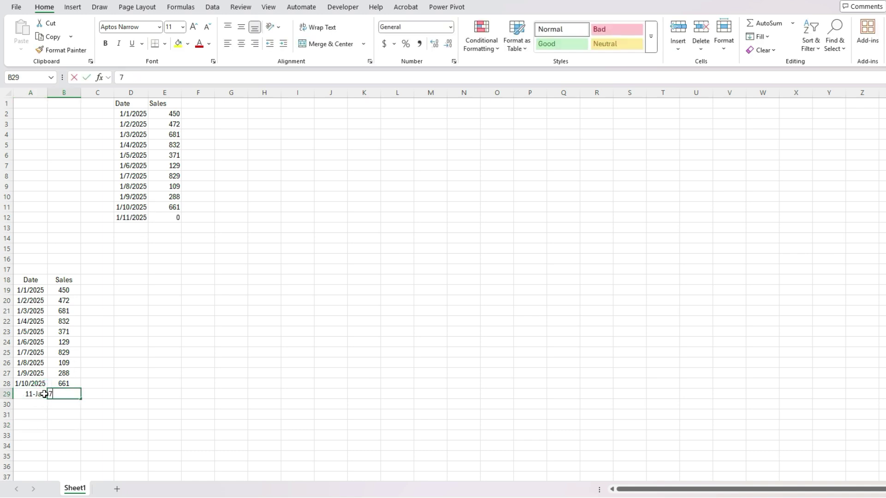
text(00)
key(Return)
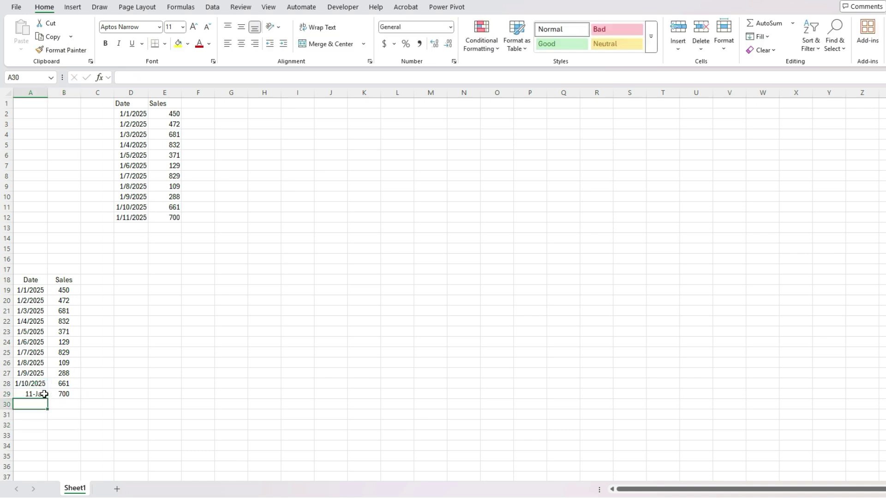
Change the D1 formula to =TRIMRANGE(B:B) and apply the Accounting number format to column D.
click(141, 106)
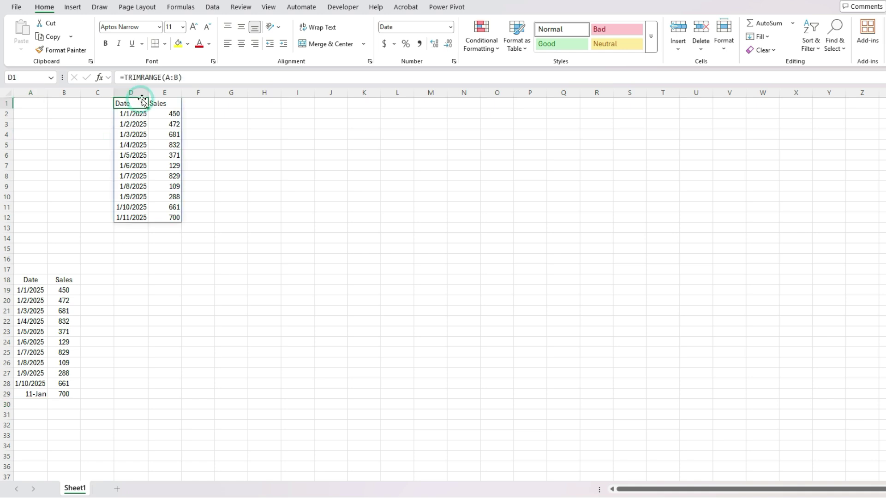
click(169, 78)
key(BackSpace)
text(B)
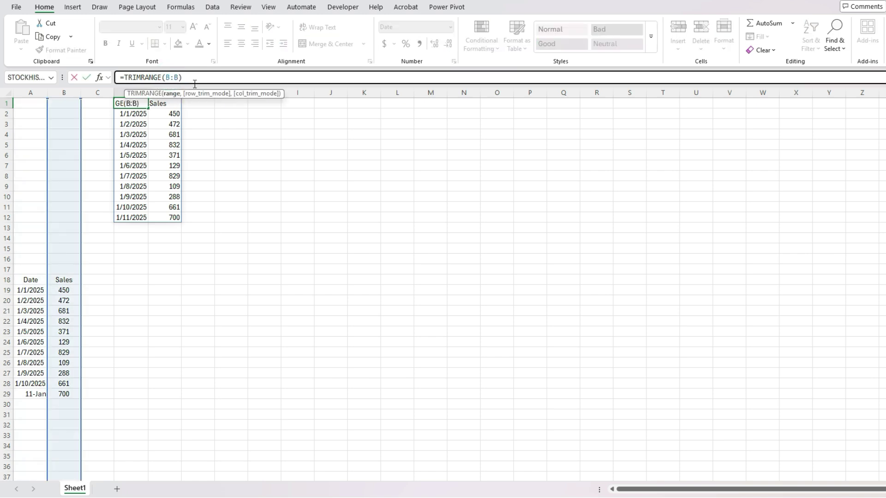
key(Return)
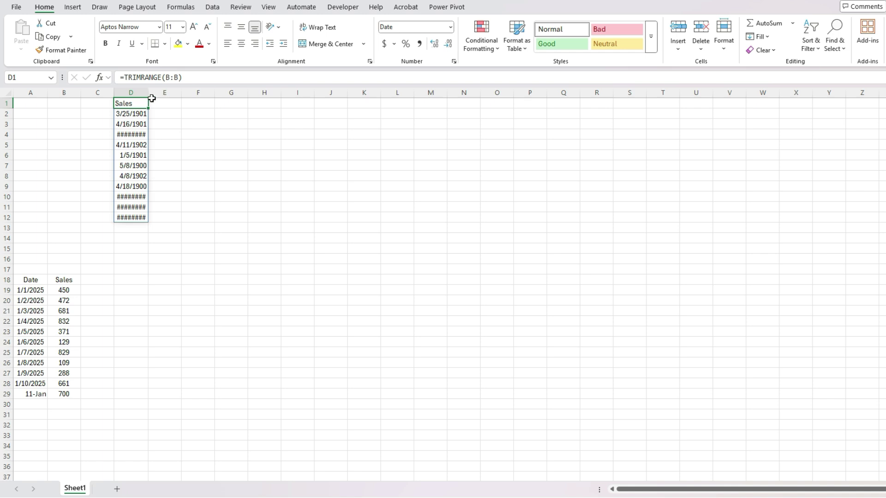
click(139, 93)
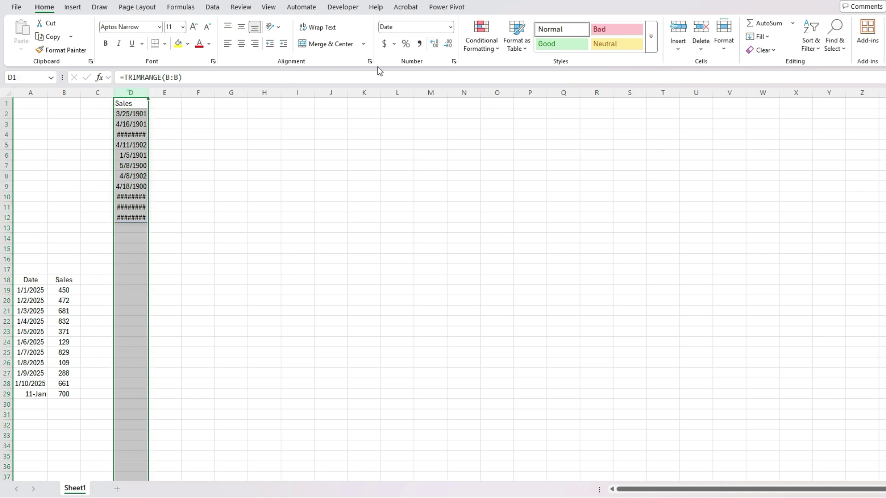
click(384, 44)
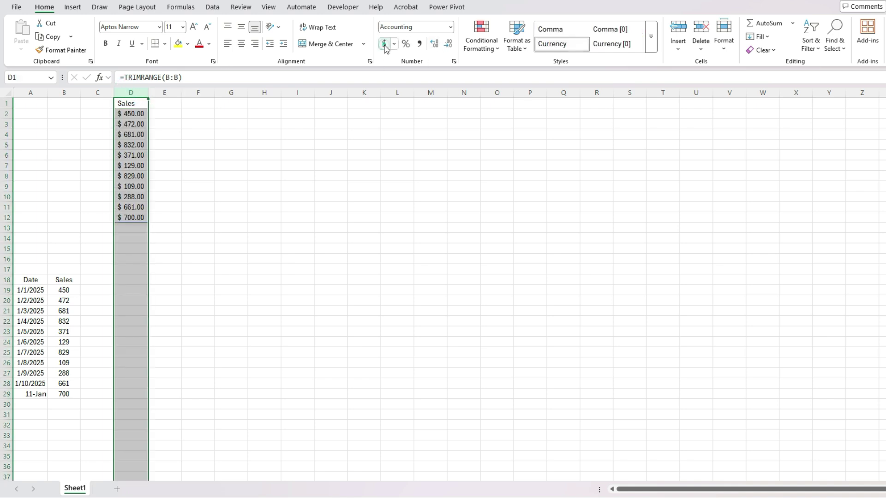
Wrap the D1 formula in a sum as =SUM(TRIMRANGE(B:B)).
click(124, 78)
text(SUM()
key(End)
text())
key(ctrl+Return)
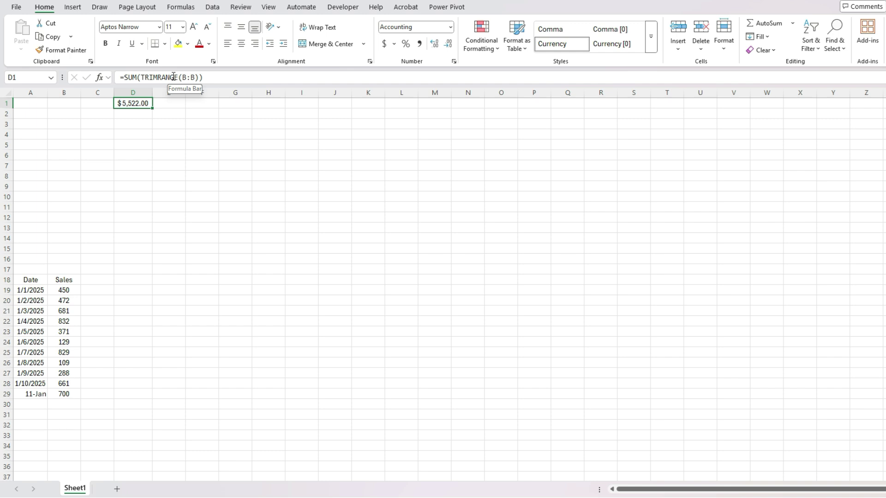
Undo the SUM wrapper, the Accounting format and the range change, back to =TRIMRANGE(A:B) in D1.
key(ctrl+z)
key(ctrl+z)
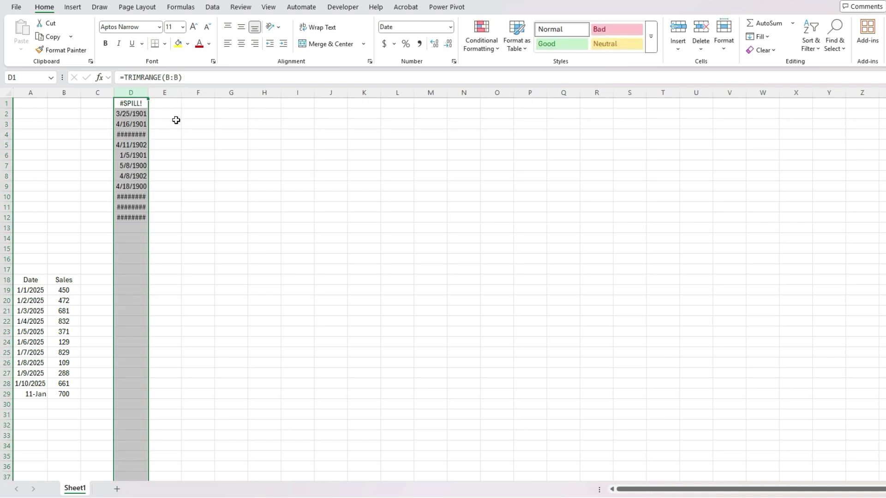
key(ctrl+z)
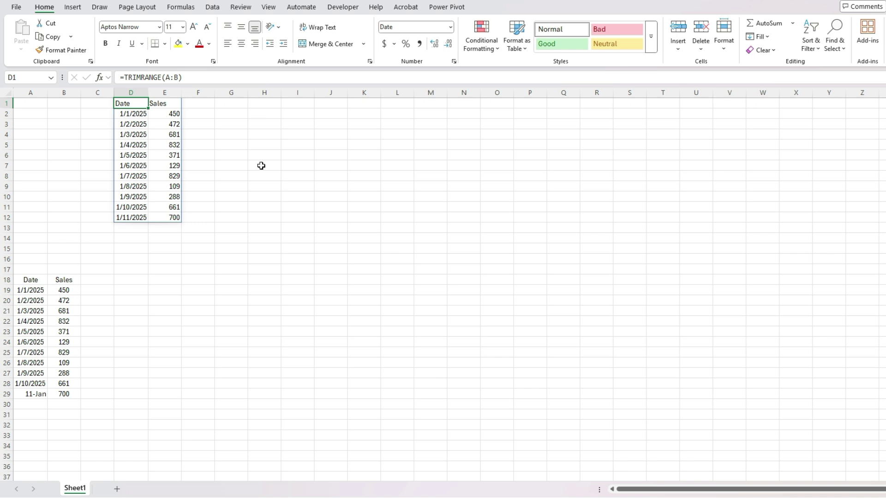
double_click(277, 102)
text(=trim)
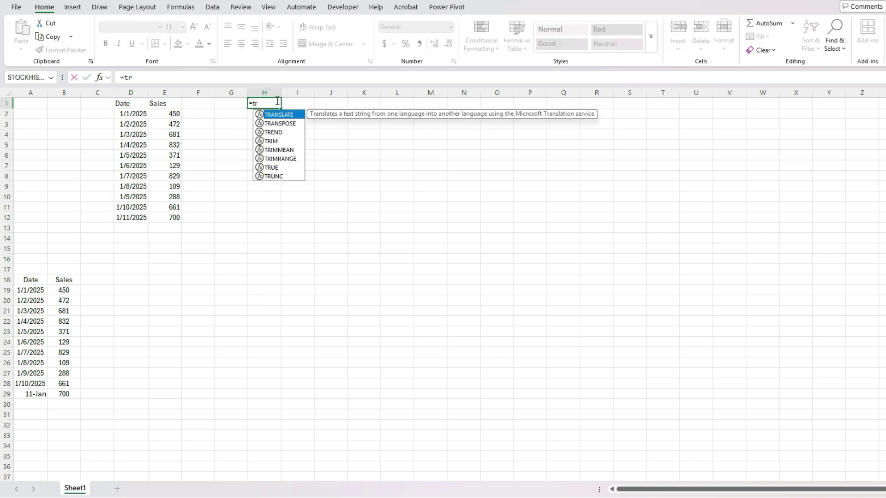
key(Down)
key(Down)
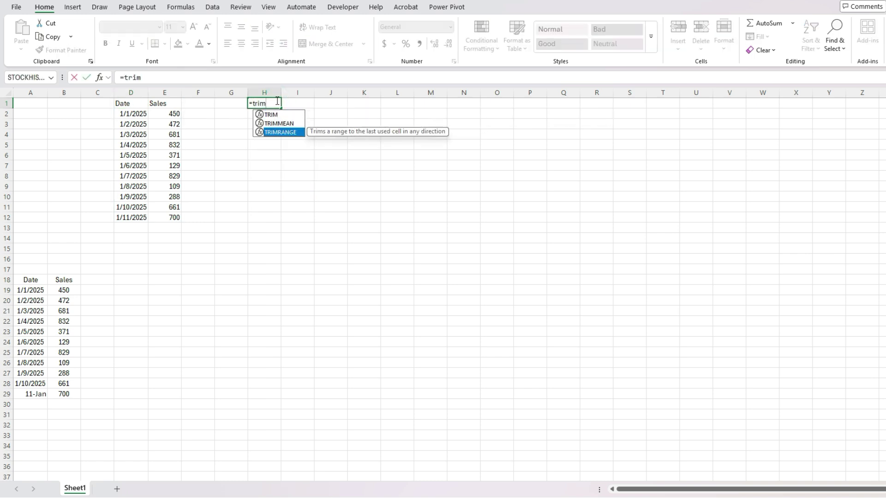
key(Escape)
key(Escape)
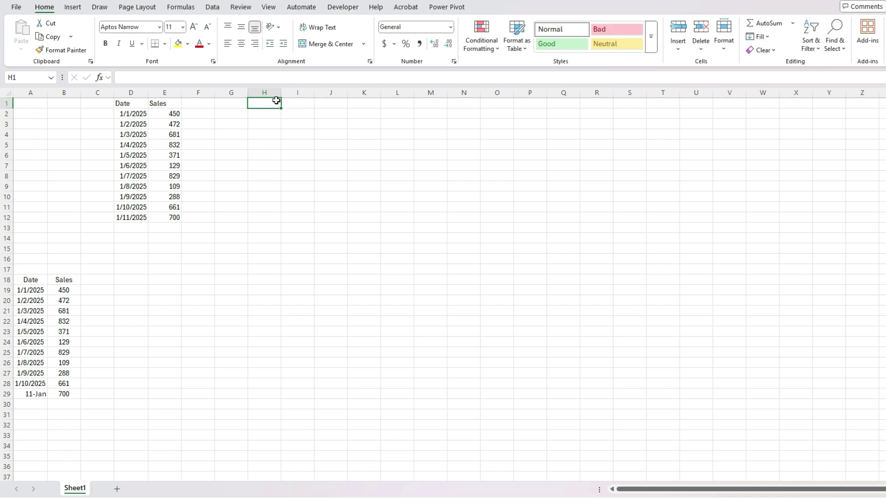